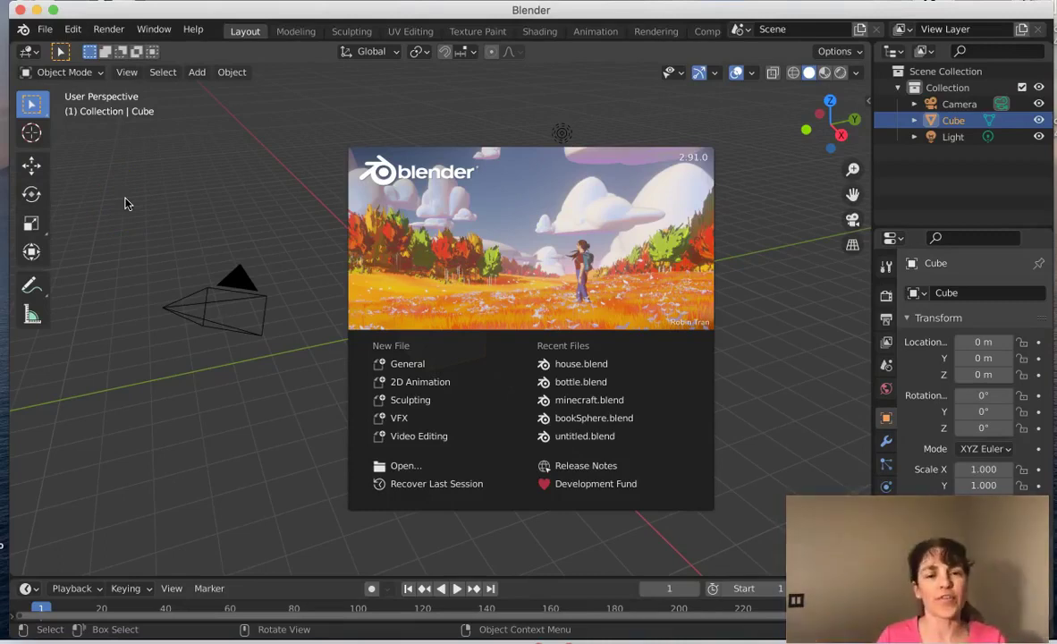
- Start a new General file from the splash screen to get the default cube scene
click(408, 365)
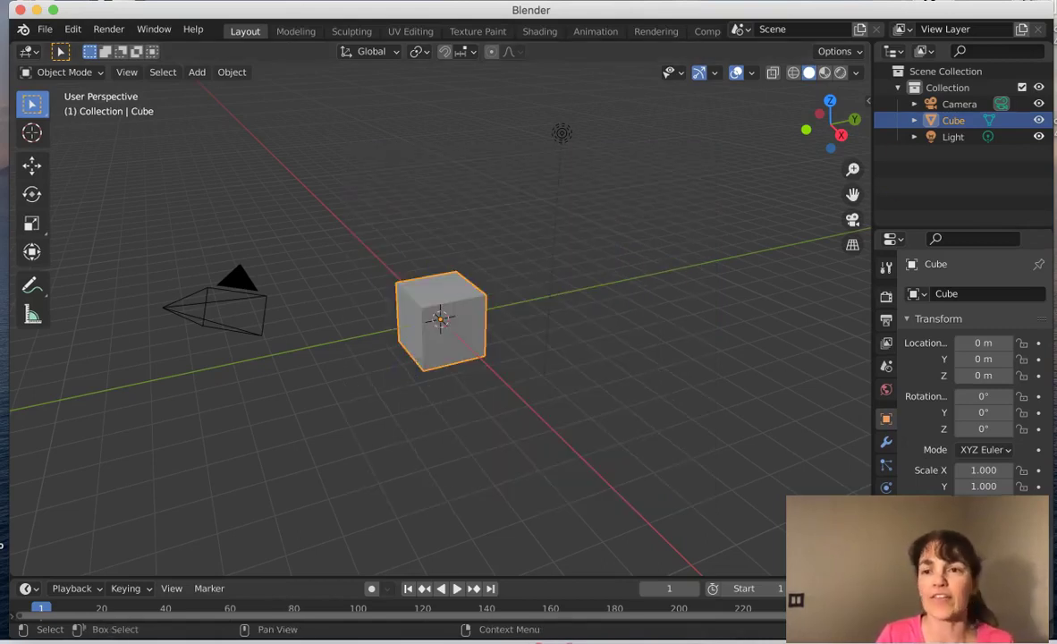
click(957, 104)
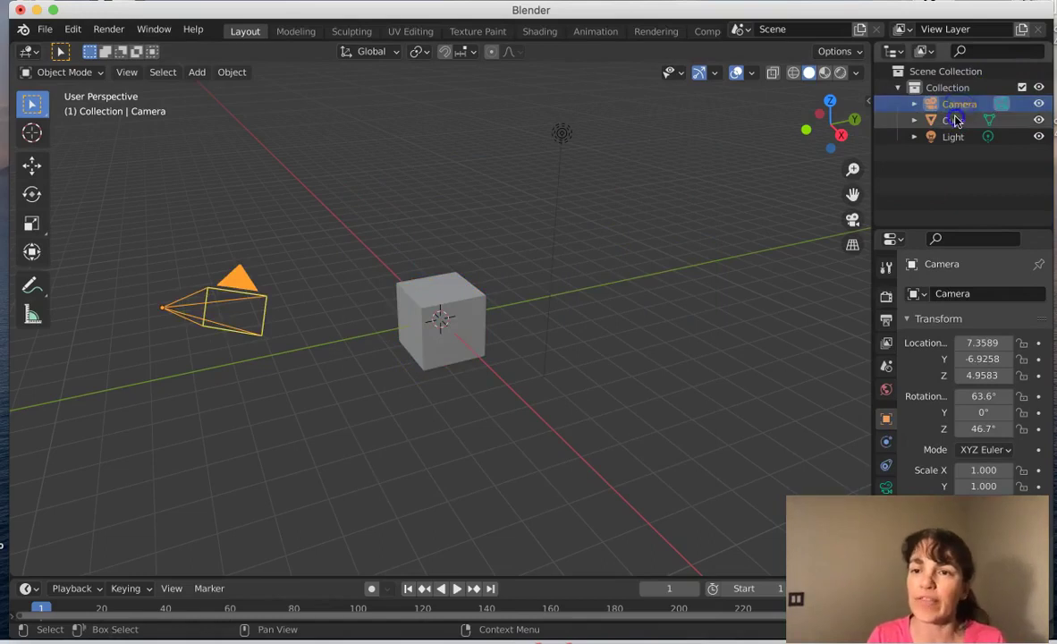
click(953, 120)
click(953, 136)
click(953, 120)
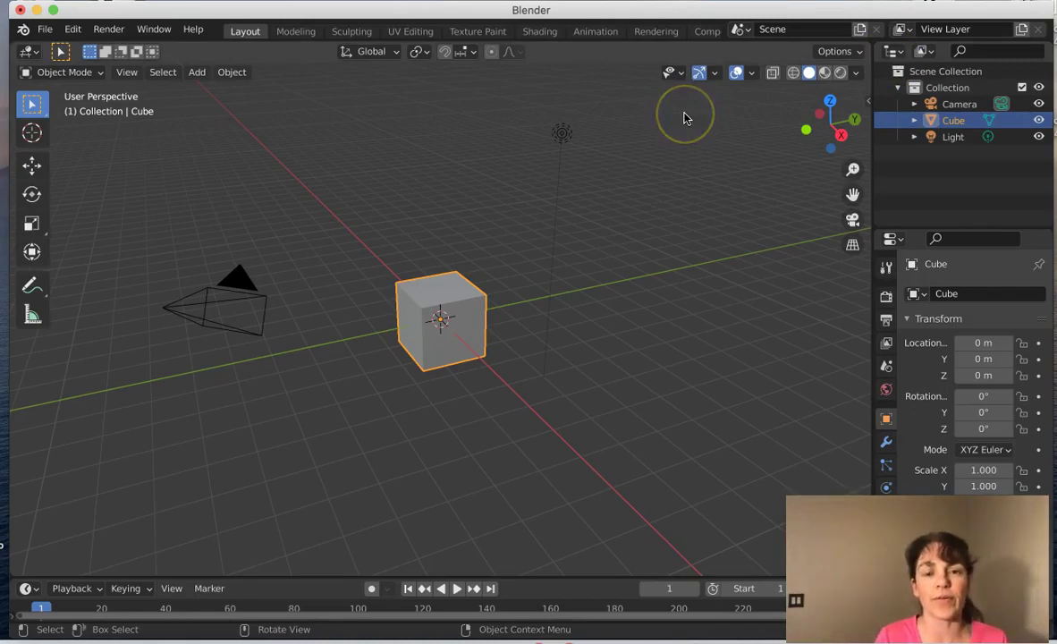
click(157, 176)
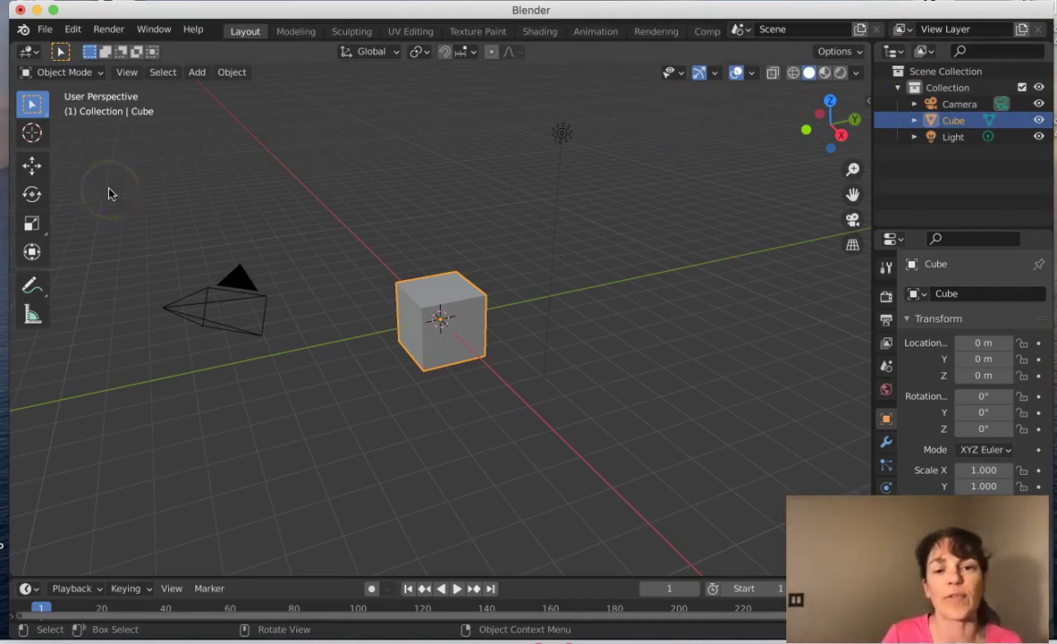
- Switch the cube from Object Mode into Edit Mode using the mode dropdown
click(127, 193)
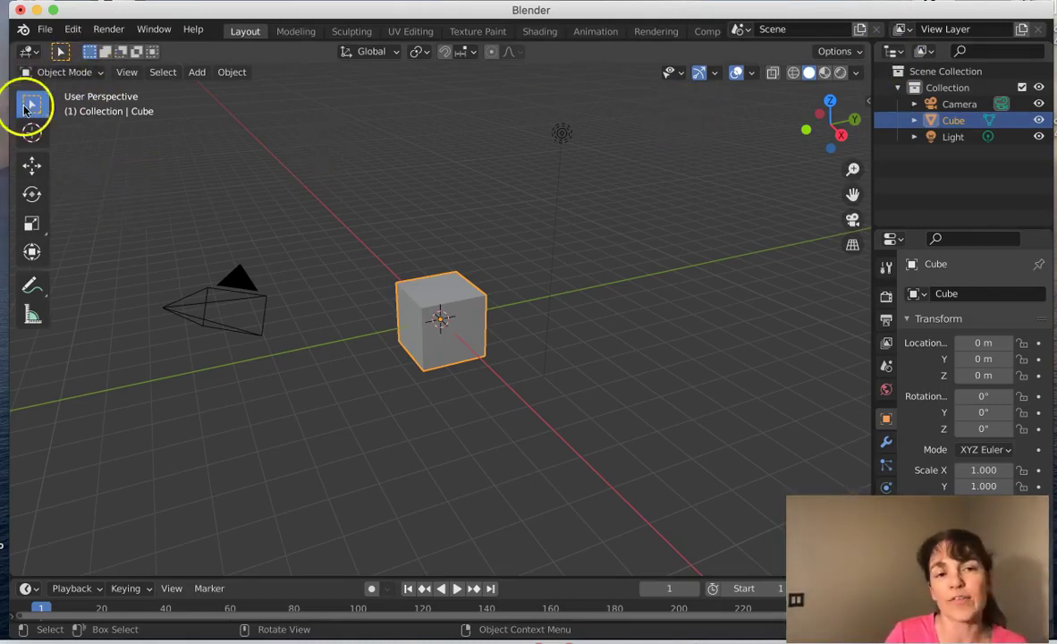
click(101, 74)
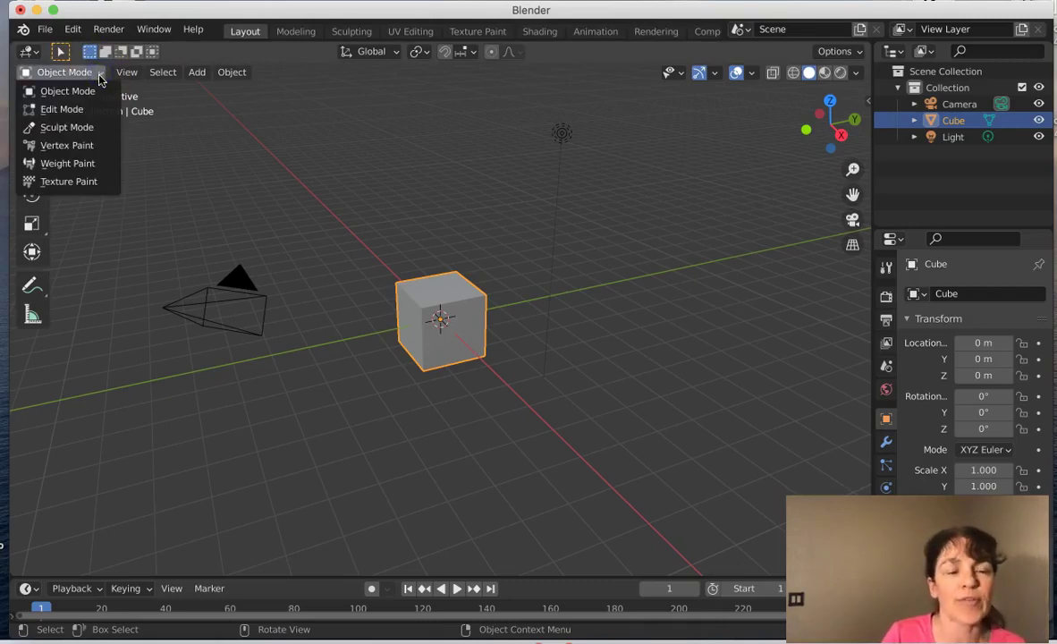
click(93, 108)
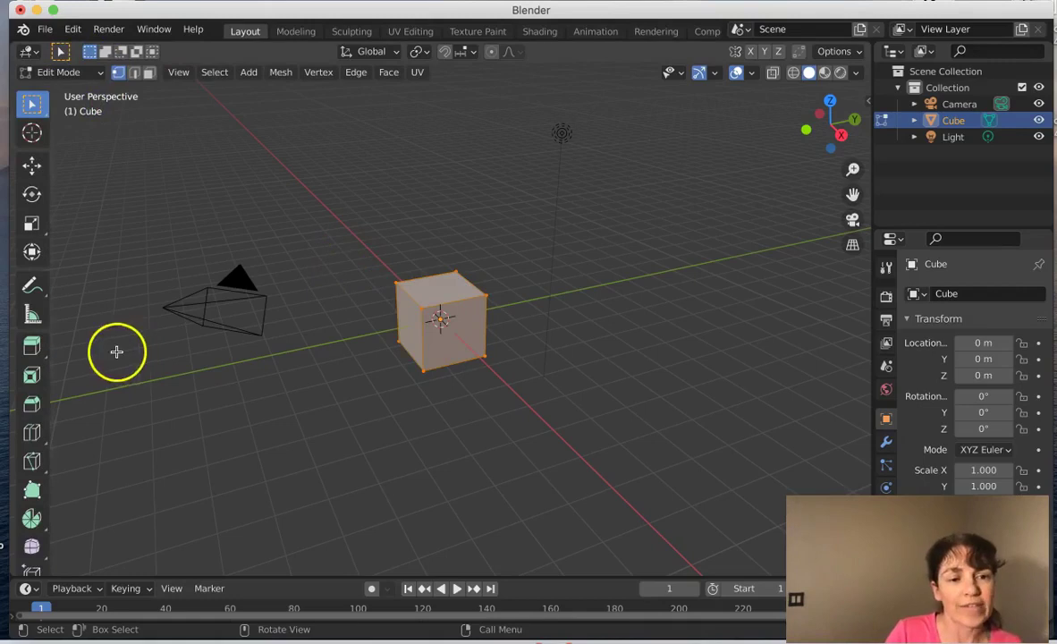
- With the Loop Cut tool, place and confirm one vertical edge loop across the cube's middle
click(29, 434)
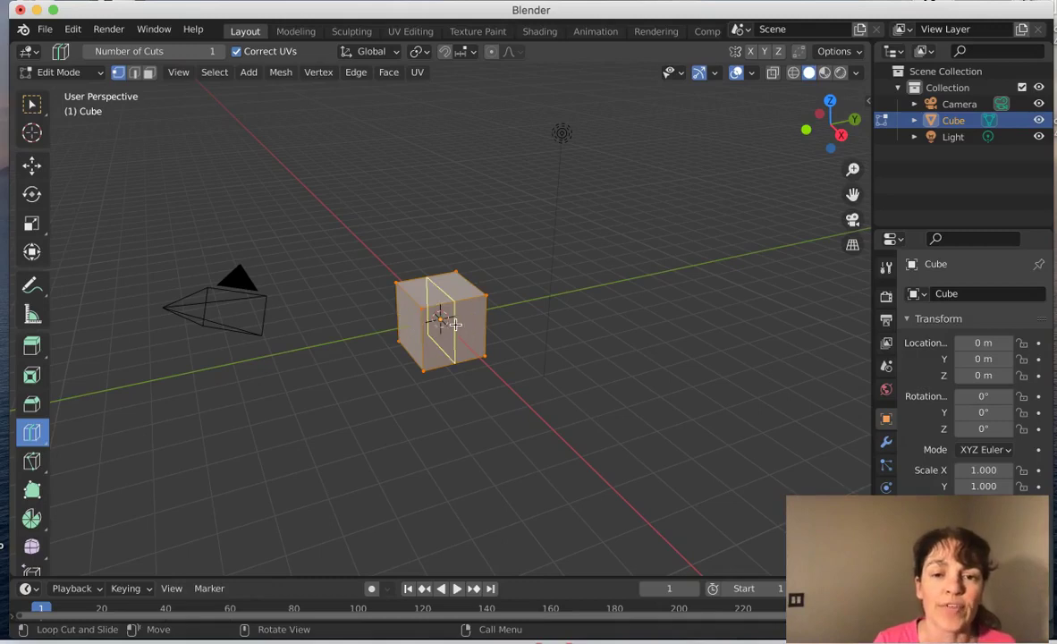
mouse_move(455, 324)
mouse_down()
mouse_move(432, 330)
mouse_move(464, 320)
mouse_up()
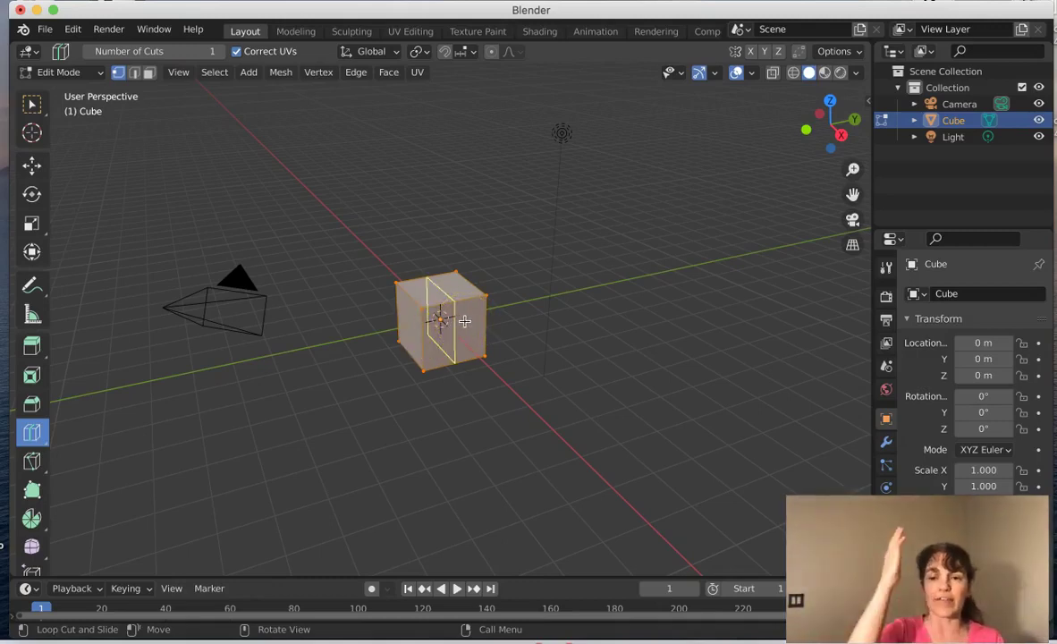
drag(464, 321, 464, 321)
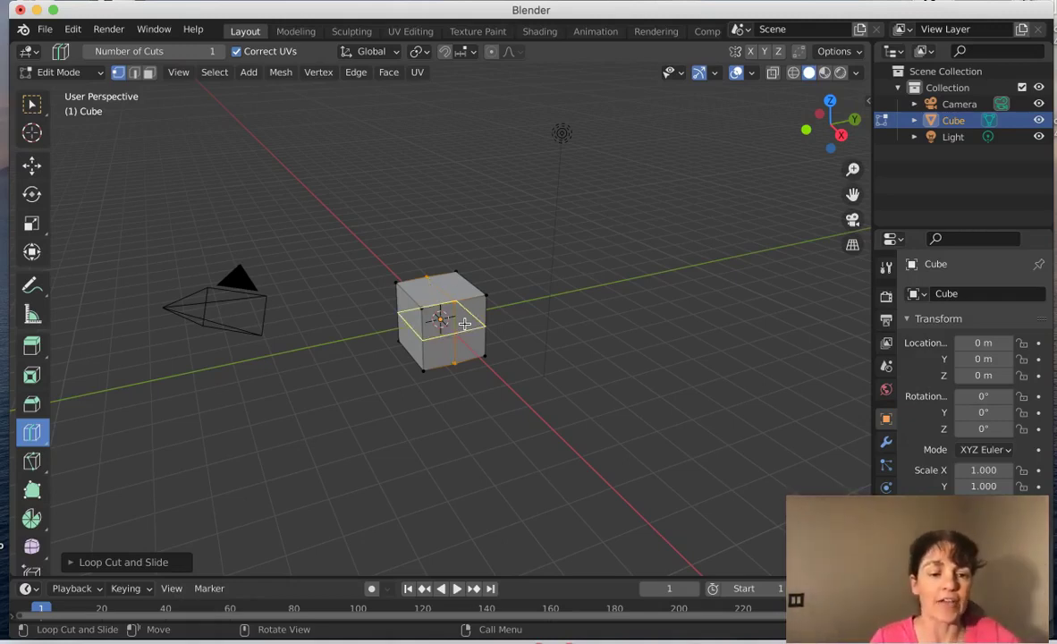
- Set the loop cut's Number of Cuts to 5, then deselect everything with Select Box
click(72, 564)
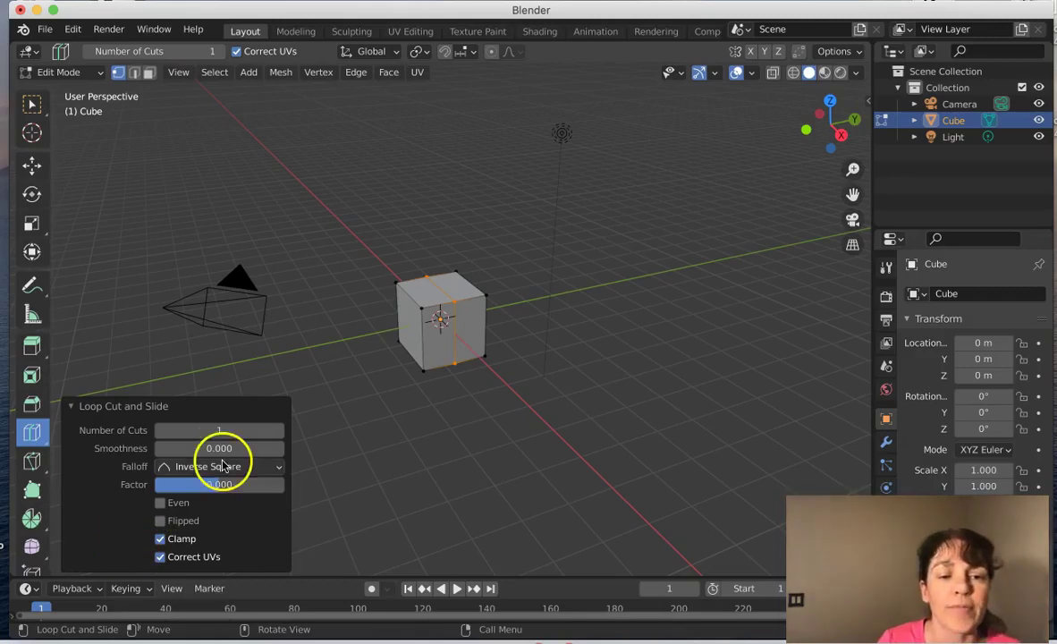
click(226, 429)
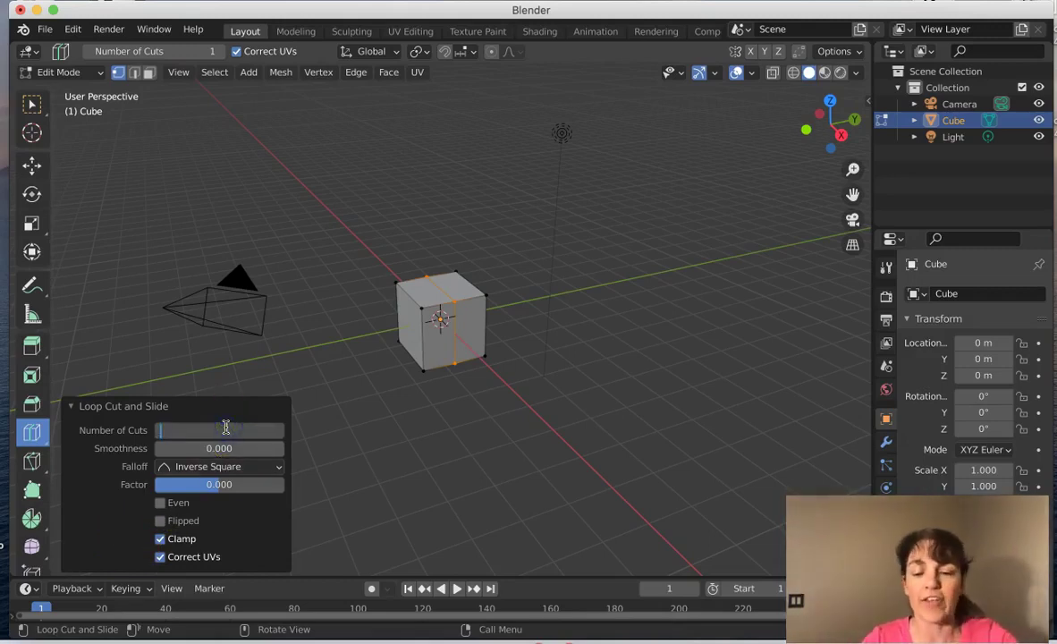
key(Return)
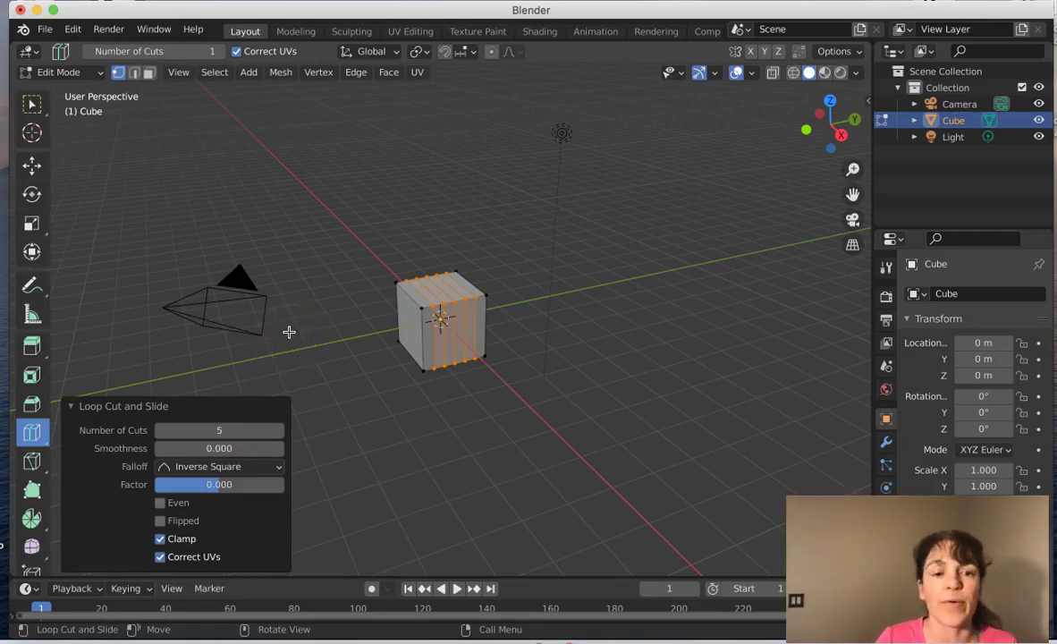
click(35, 106)
click(157, 159)
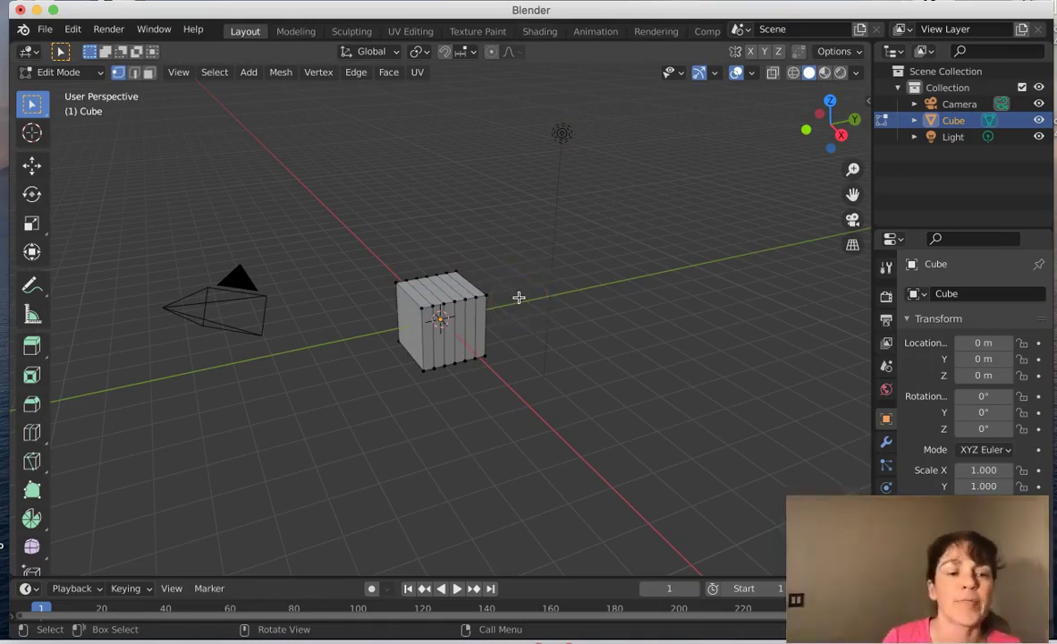
- Add a horizontal loop cut slid down to factor 0.286, then collapse the Loop Cut panel
click(32, 434)
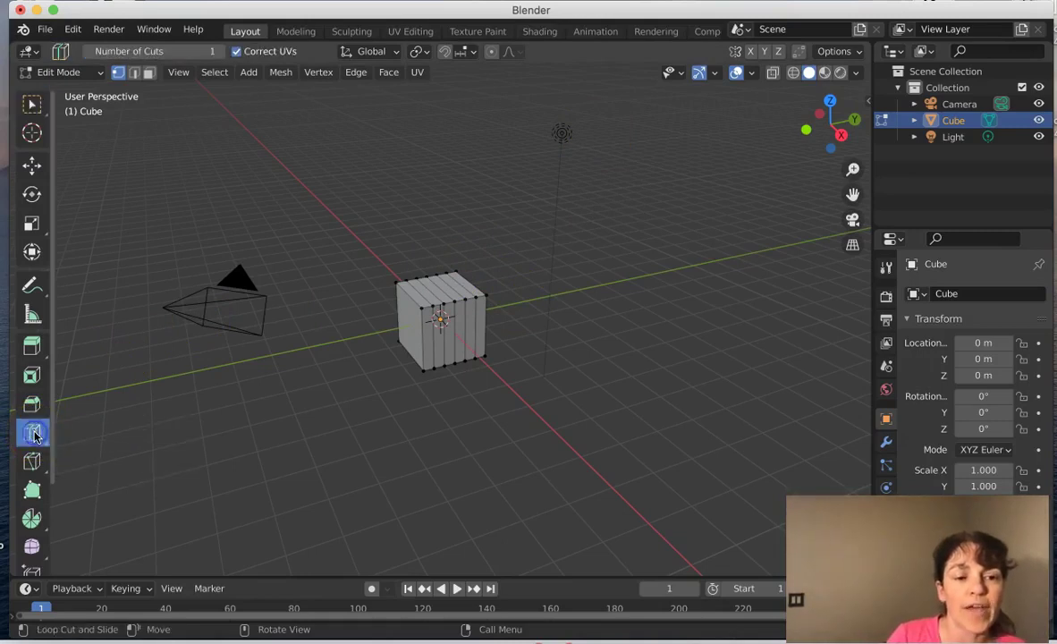
click(390, 319)
drag(389, 319, 390, 321)
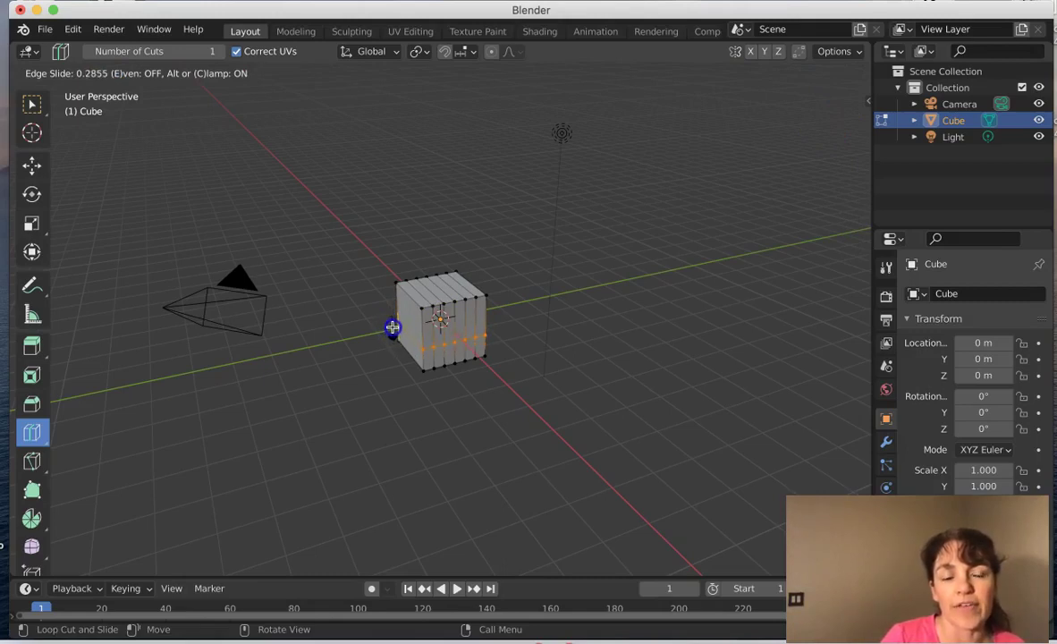
drag(391, 327, 392, 328)
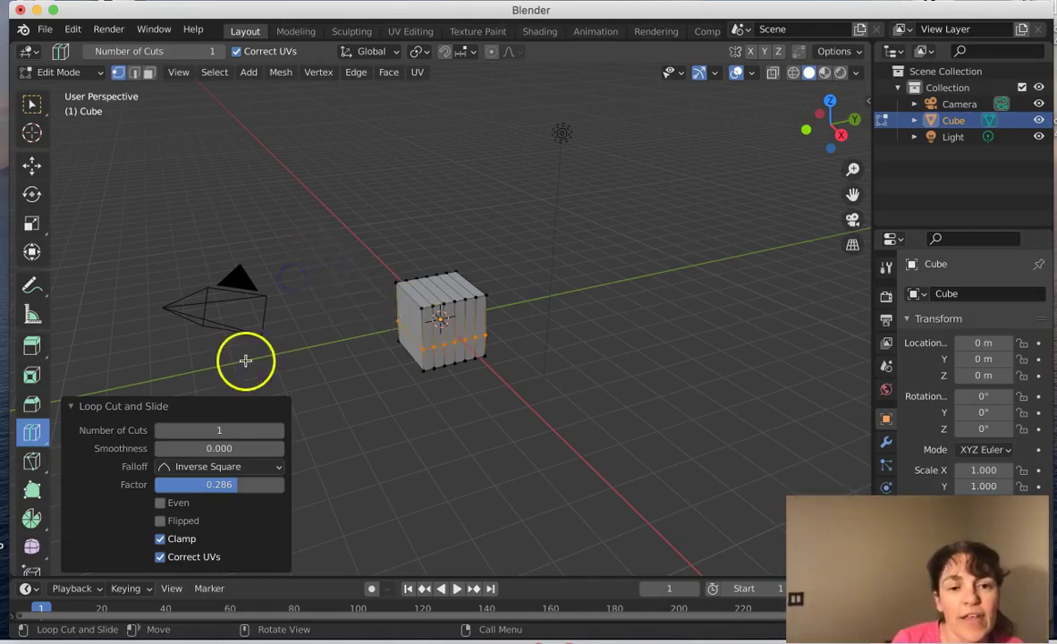
click(72, 408)
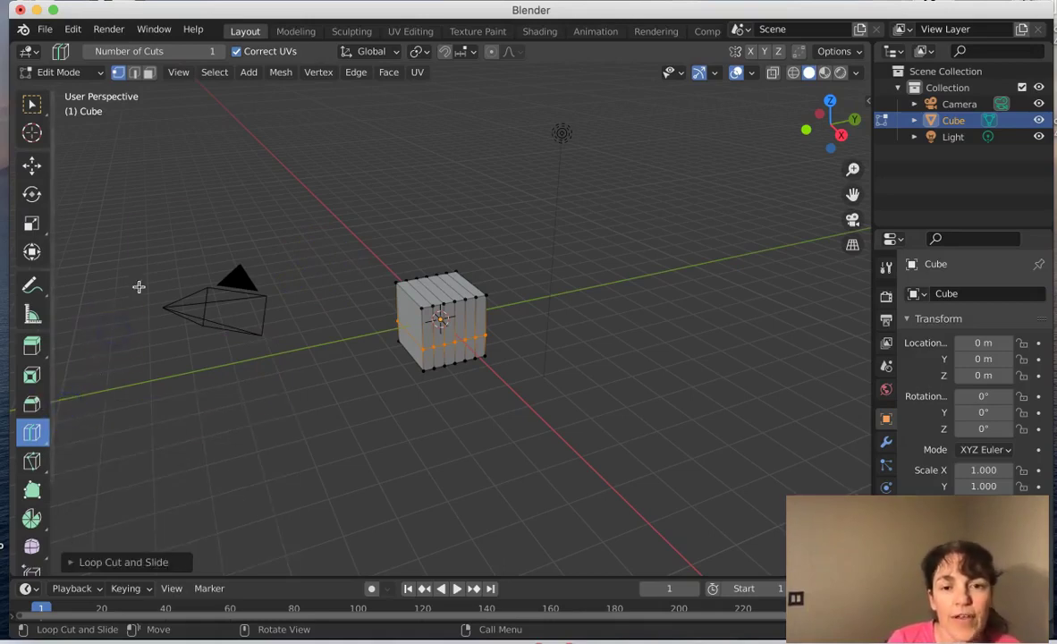
- Deselect the horizontal edge loop by clicking empty space with Select Box
click(39, 107)
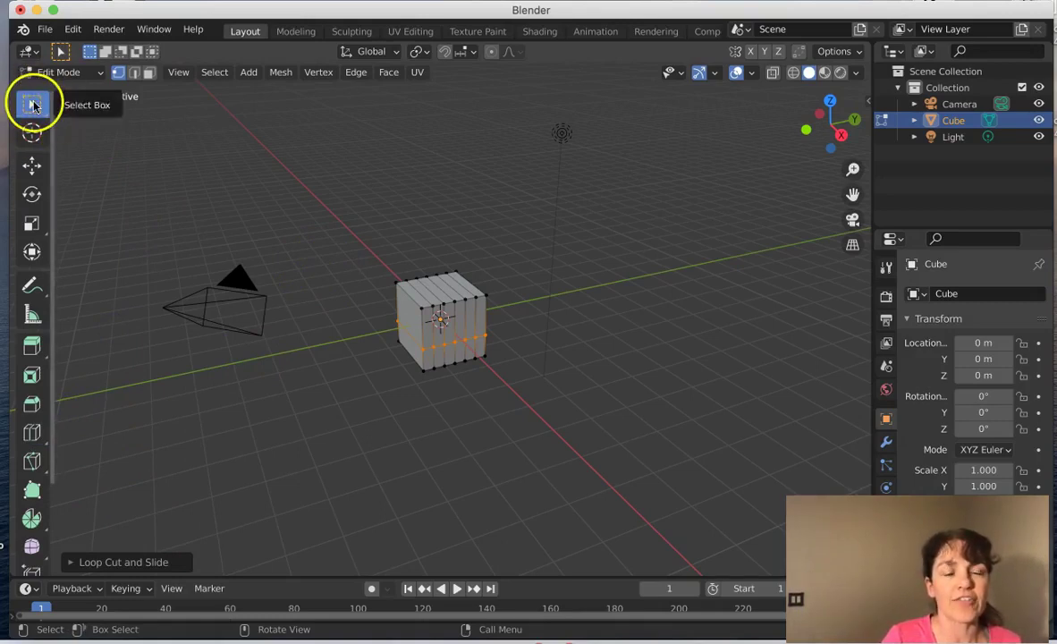
click(214, 191)
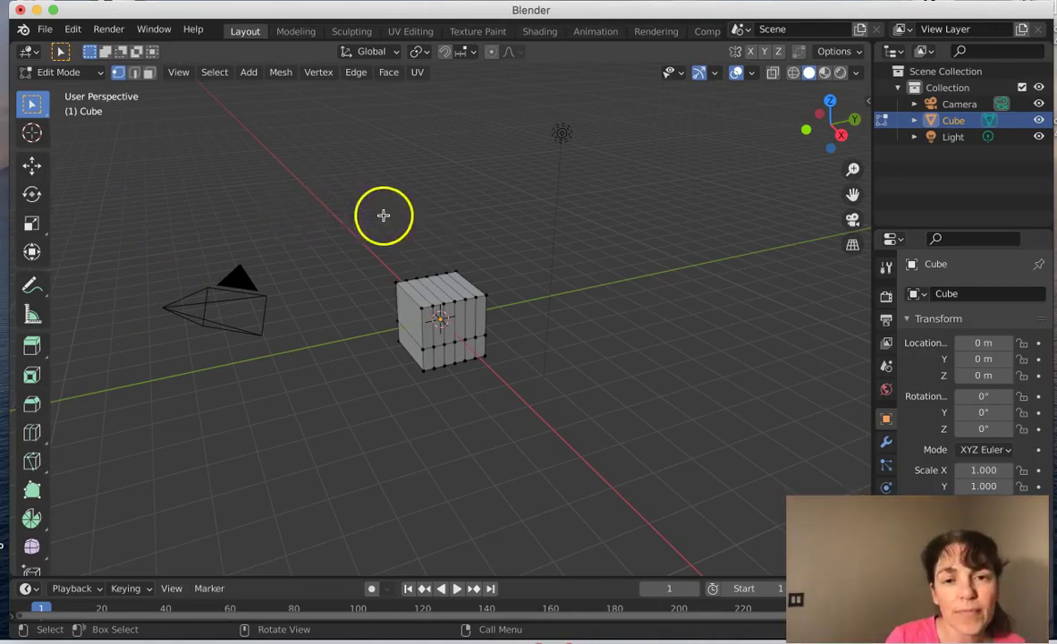
- Pick a spot on the cube's top-left corner and switch to Face select mode
click(422, 284)
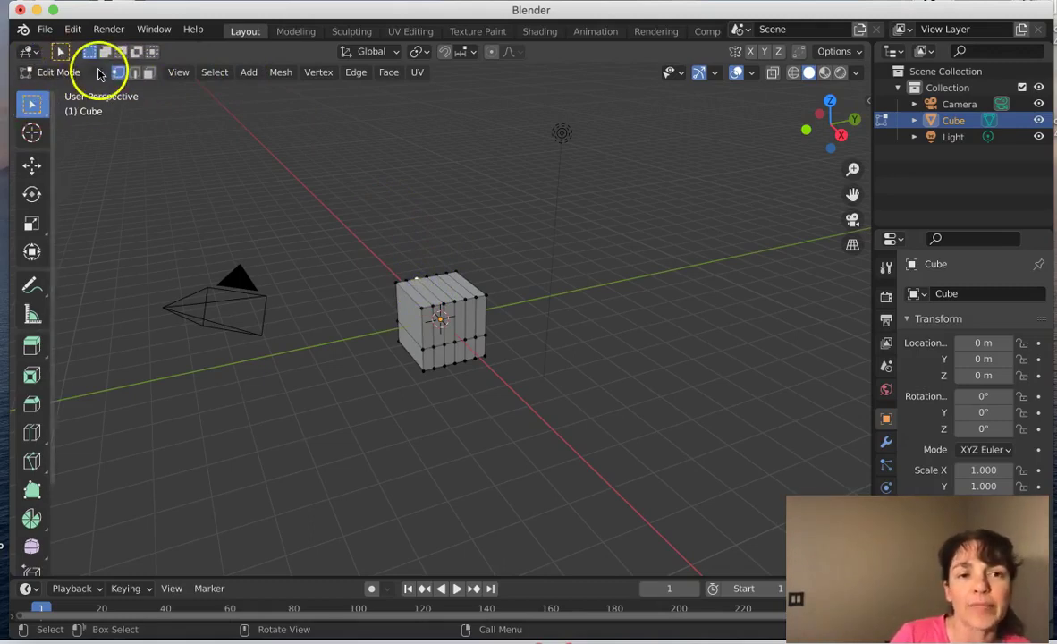
click(149, 75)
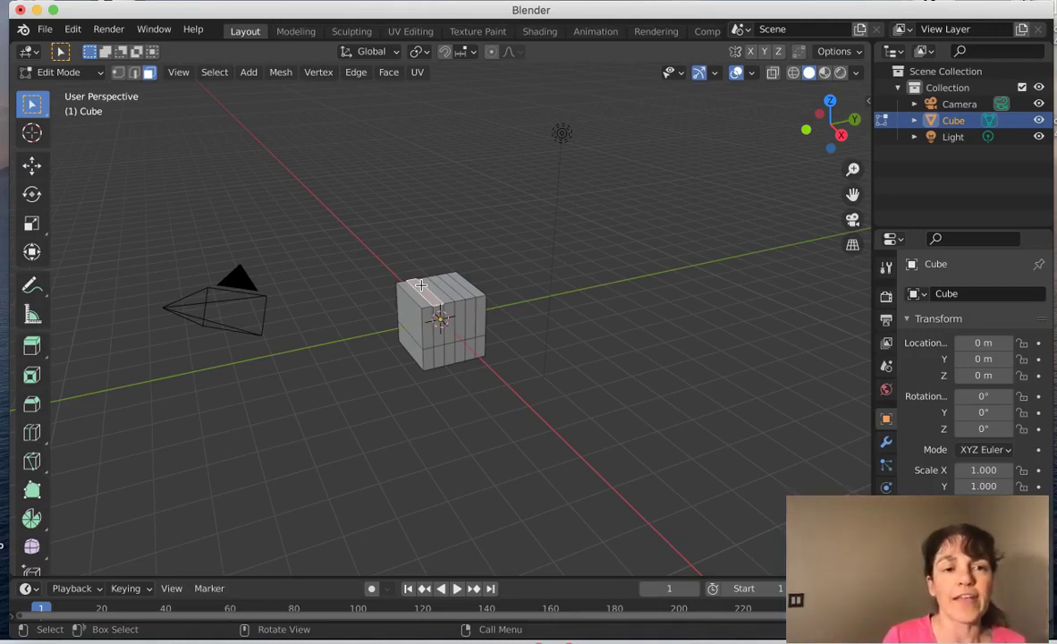
- Extrude two top face strips upward about 0.9 m into two raised prongs with Extrude Region
click(32, 347)
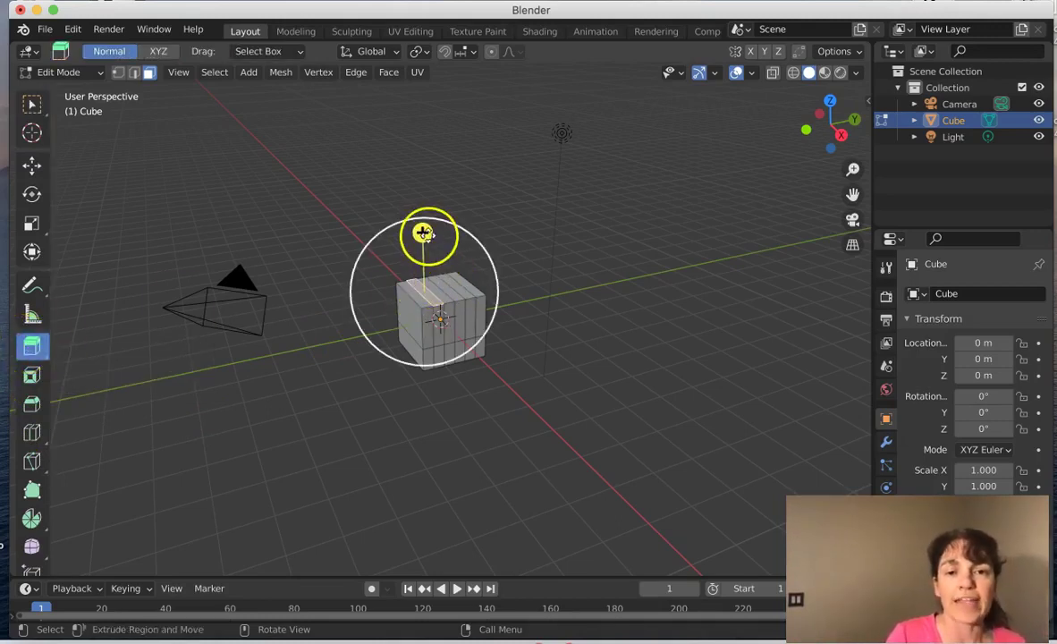
drag(421, 231, 422, 198)
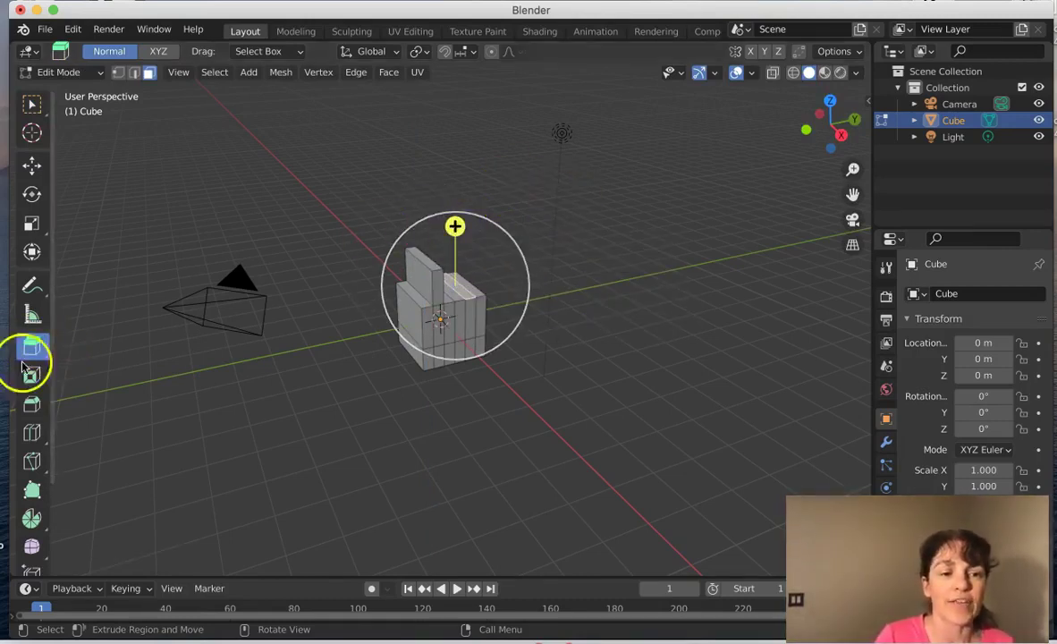
drag(455, 227, 454, 185)
- Select a side face and extrude it outward to the right into a horizontal arm
scroll(512, 184, up, 10)
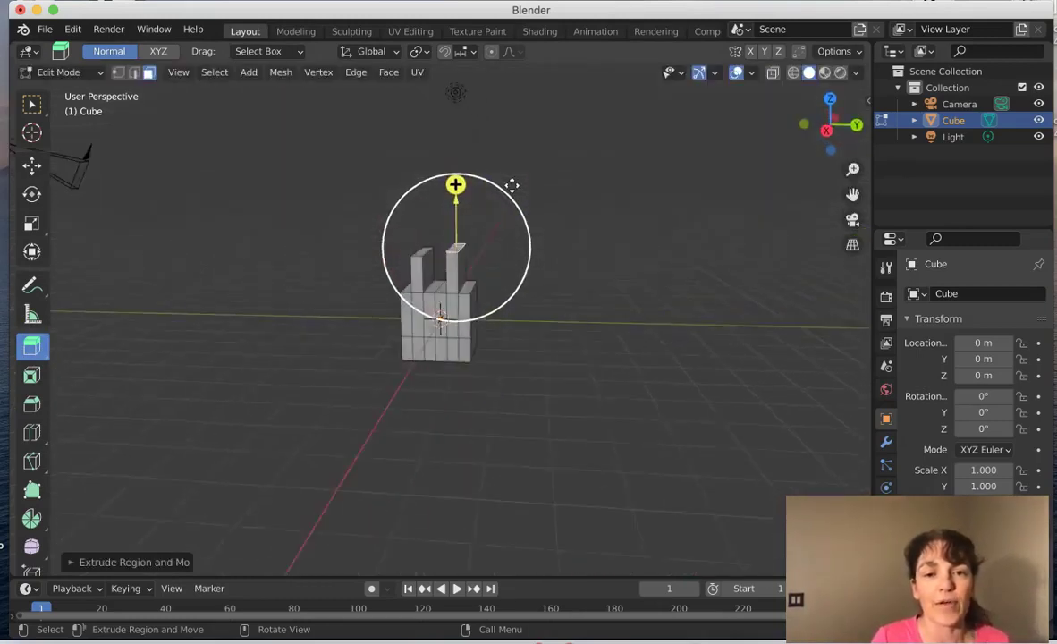
scroll(512, 185, down, 10)
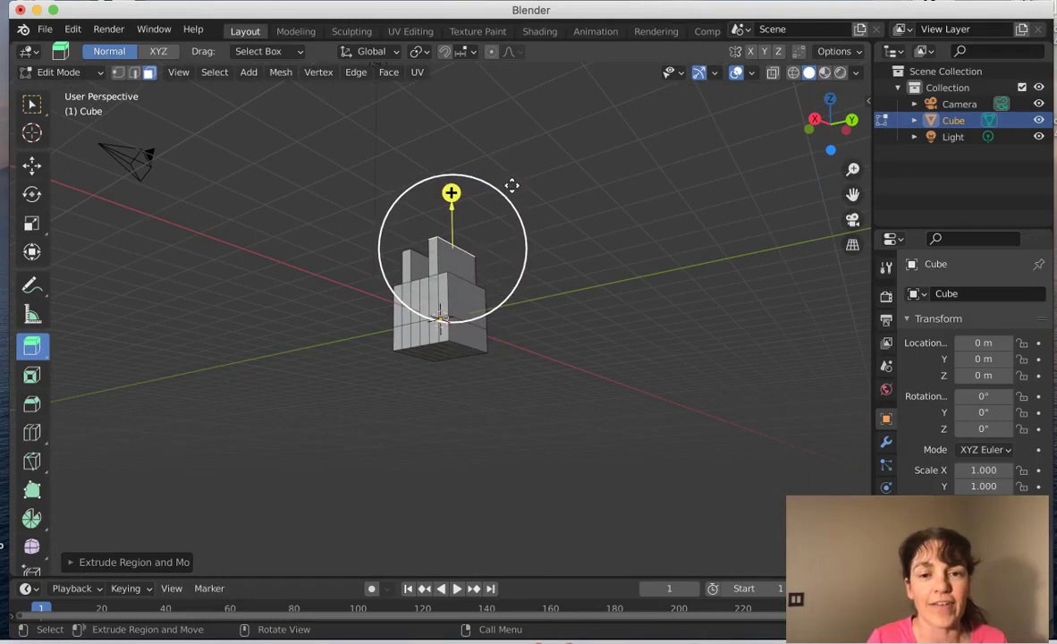
click(468, 327)
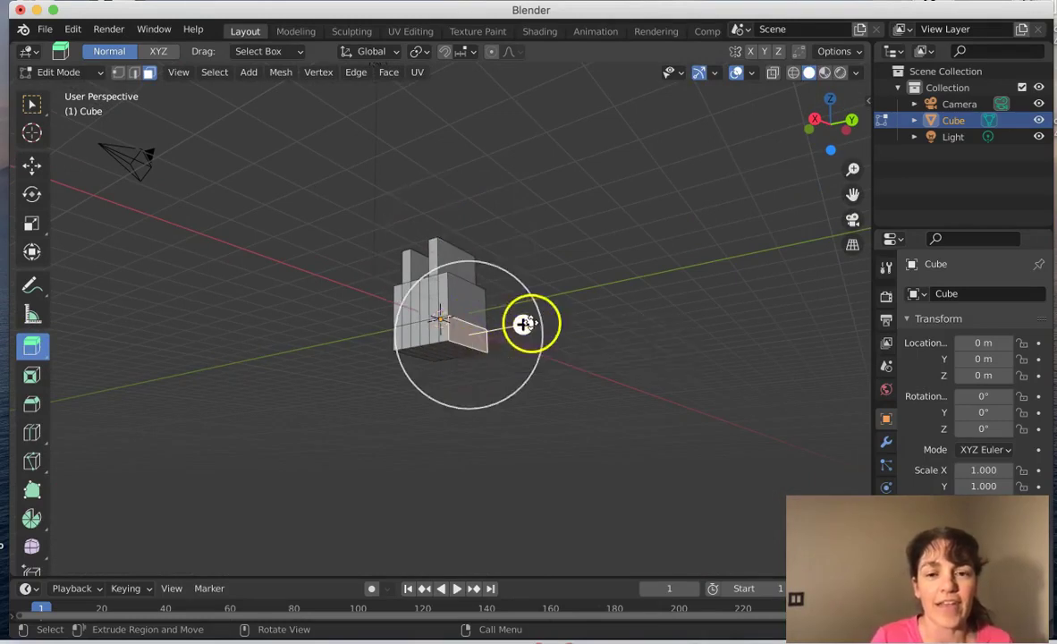
drag(521, 324, 572, 322)
- Orbit to a lower view and extrude another face downward from the cube
scroll(478, 221, up, 10)
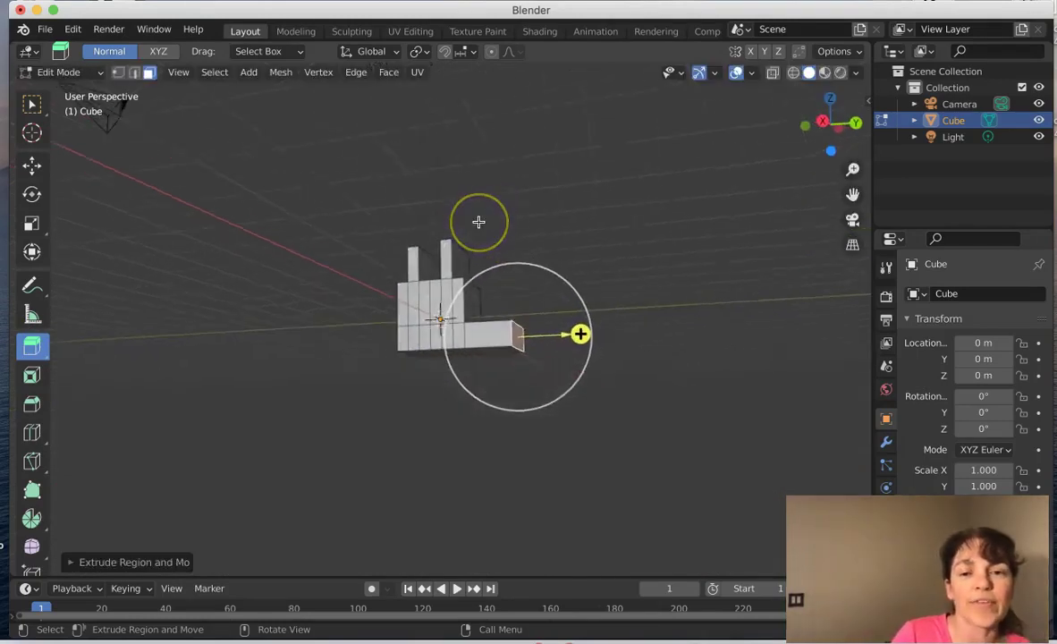
scroll(479, 222, down, 10)
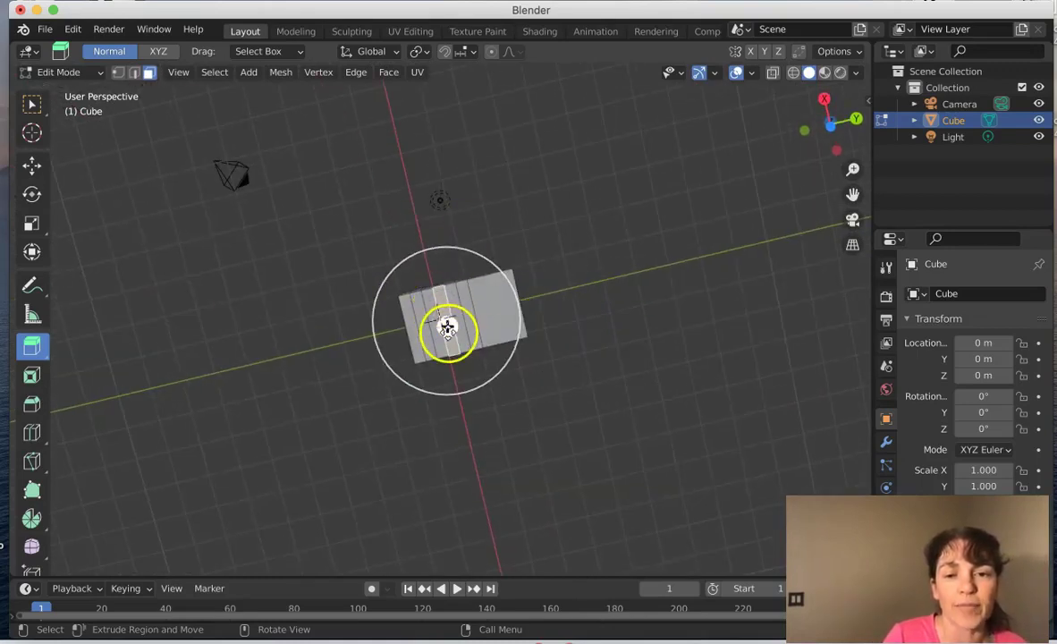
middle_drag(448, 328, 446, 399)
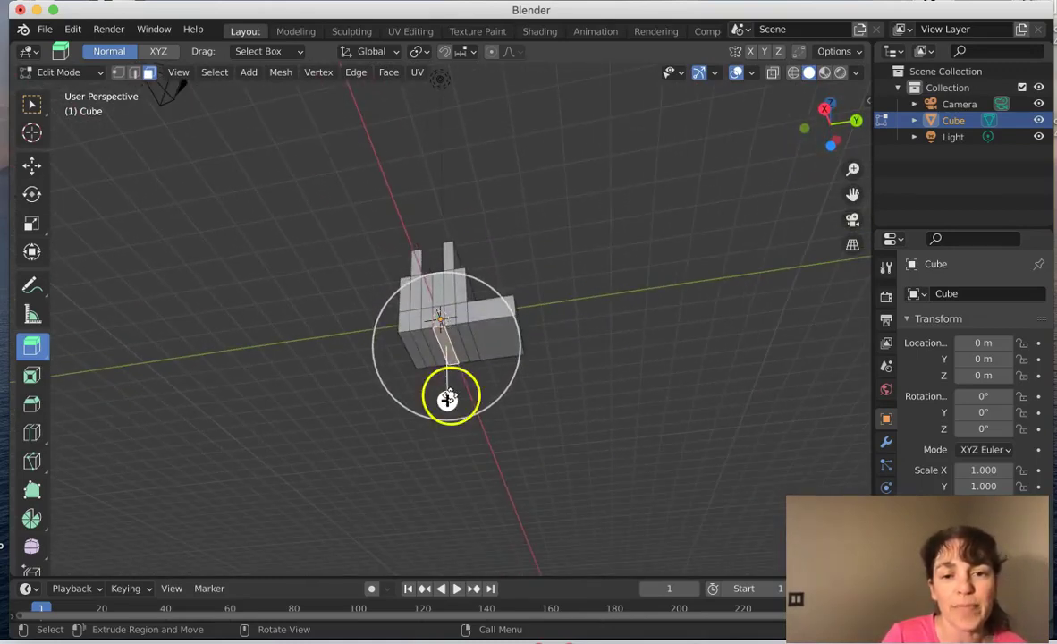
drag(447, 402, 446, 446)
scroll(524, 226, up, 5)
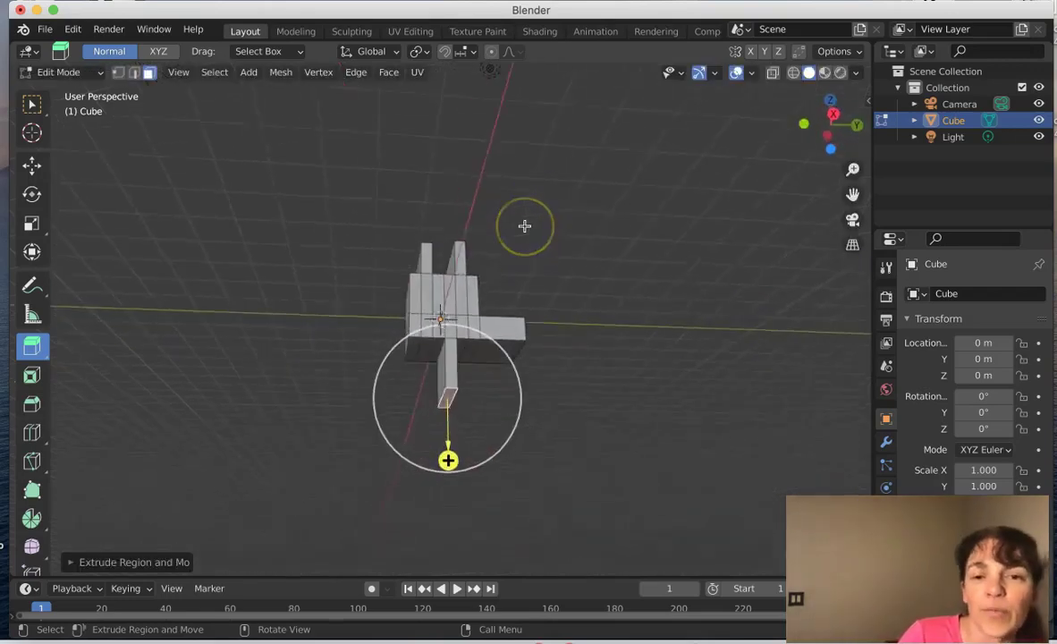